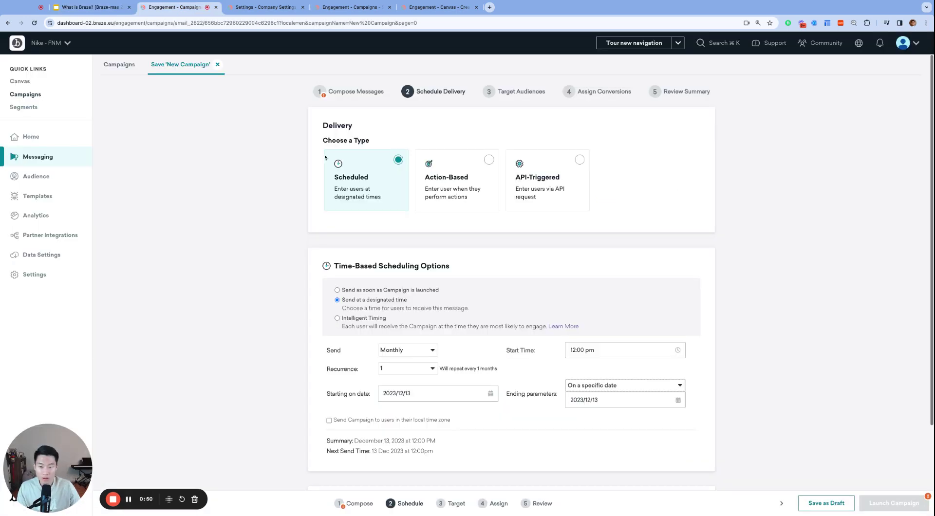
- Highlight the Delivery heading and the delivery type text for emphasis
{"action": "double_click", "coordinate": [345, 126]}
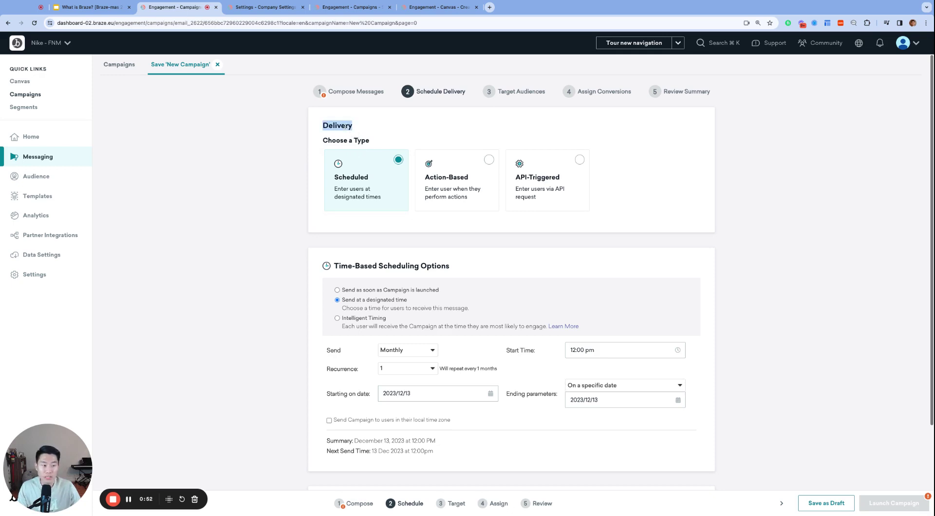
{"action": "left_click", "coordinate": [343, 127]}
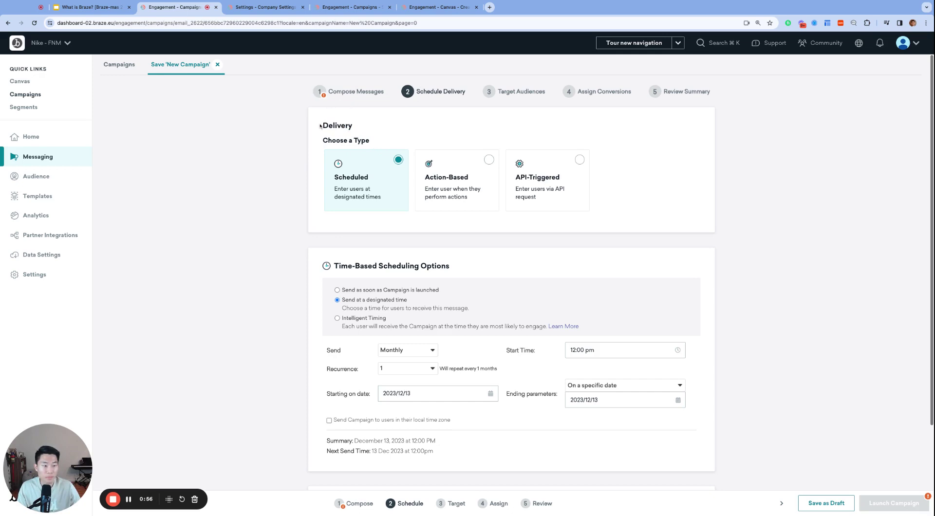
{"action": "left_click_drag", "start_coordinate": [321, 125], "coordinate": [381, 198]}
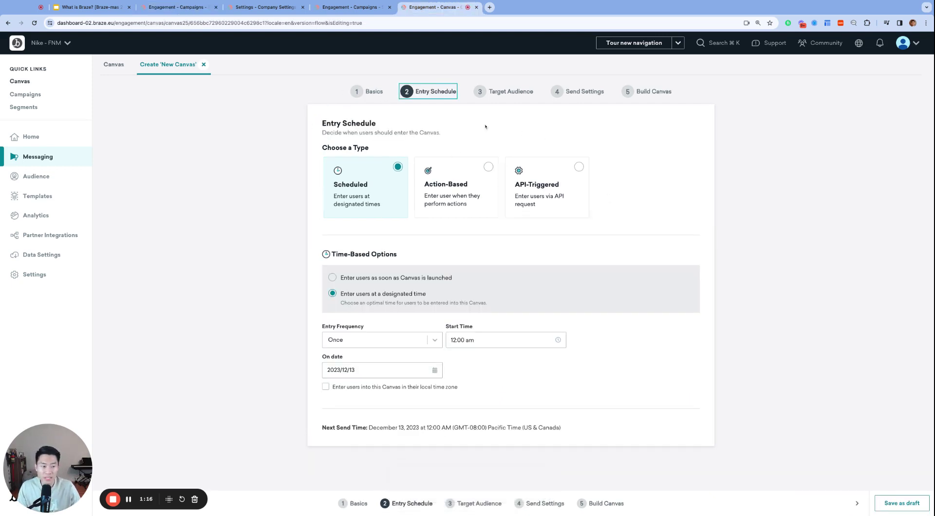
- Highlight the Entry Schedule heading and scroll the Canvas flow to the Entry Rules card
{"action": "triple_click", "coordinate": [335, 124]}
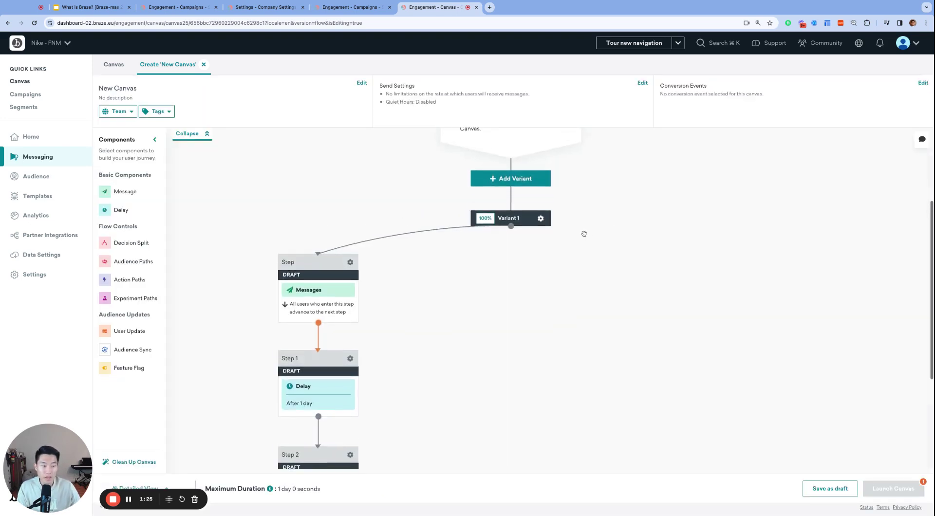
{"action": "scroll", "coordinate": [584, 234], "scroll_direction": "up", "scroll_amount": 1}
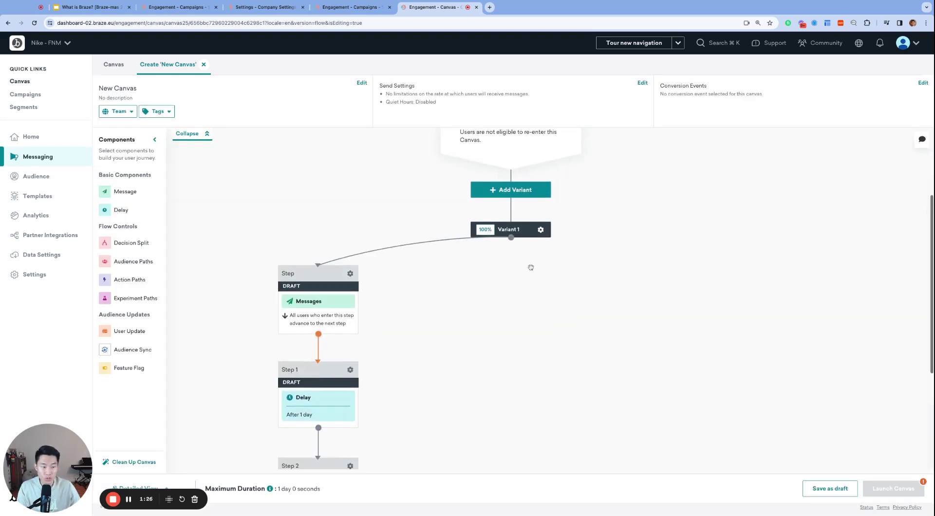
{"action": "scroll", "coordinate": [517, 268], "scroll_direction": "down", "scroll_amount": 2}
{"action": "scroll", "coordinate": [496, 270], "scroll_direction": "down", "scroll_amount": 2}
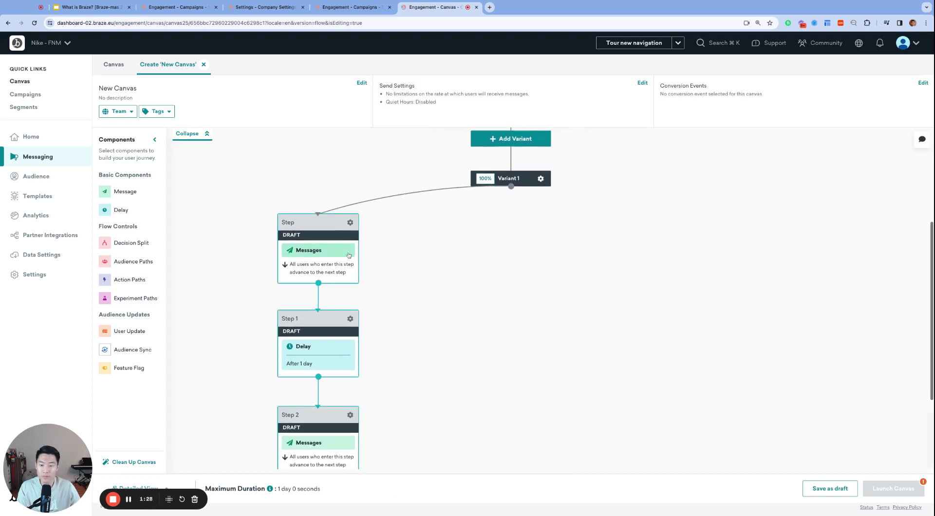
{"action": "scroll", "coordinate": [336, 254], "scroll_direction": "down", "scroll_amount": 4}
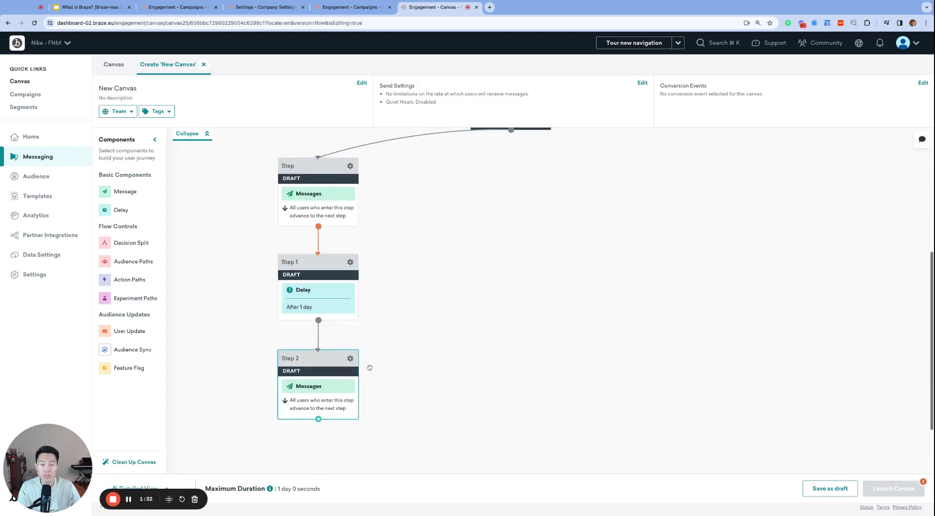
{"action": "scroll", "coordinate": [369, 369], "scroll_direction": "up", "scroll_amount": 15}
{"action": "scroll", "coordinate": [370, 370], "scroll_direction": "up", "scroll_amount": 2}
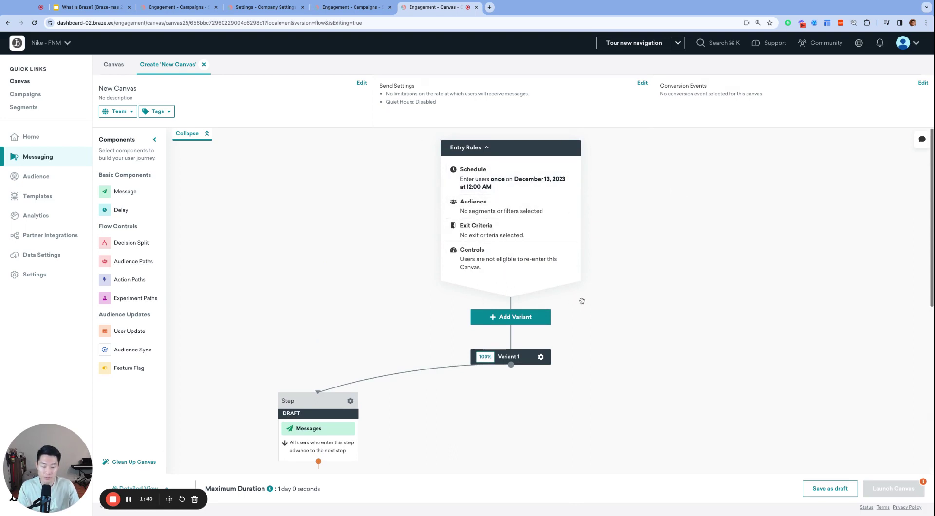
- Return to the campaign's Schedule Delivery page, sending once on 2023/12/13 at 12:00 am
{"action": "key", "text": "super+3"}
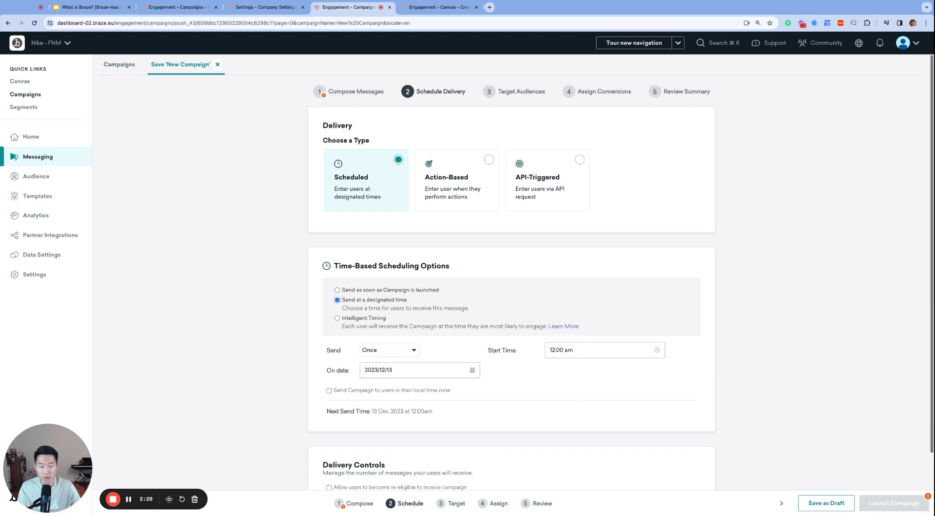
{"action": "scroll", "coordinate": [731, 369], "scroll_direction": "down", "scroll_amount": 1}
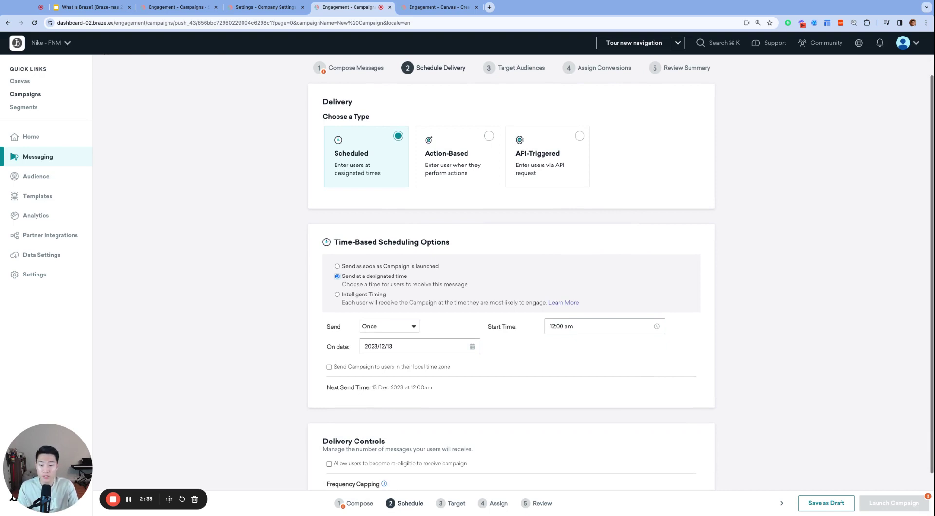
{"action": "scroll", "coordinate": [444, 337], "scroll_direction": "down", "scroll_amount": 1}
{"action": "scroll", "coordinate": [444, 337], "scroll_direction": "down", "scroll_amount": 1}
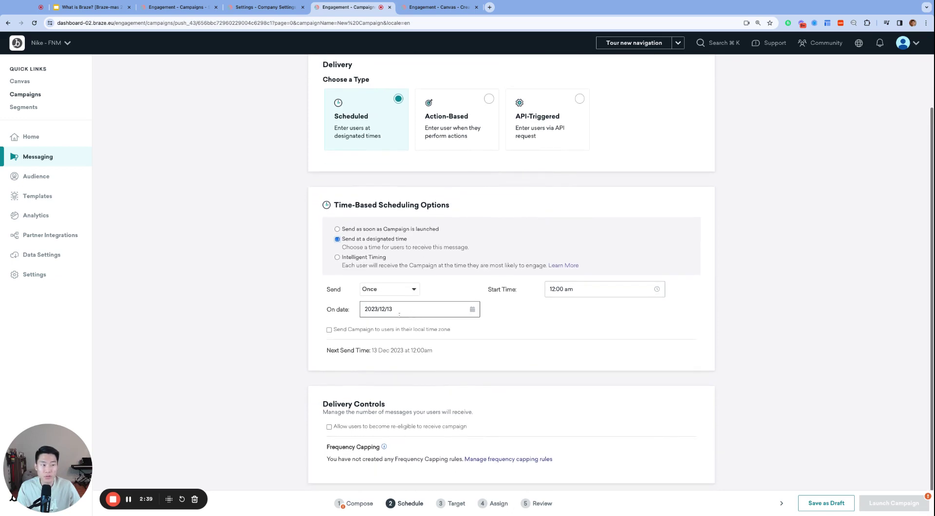
{"action": "left_click", "coordinate": [373, 330]}
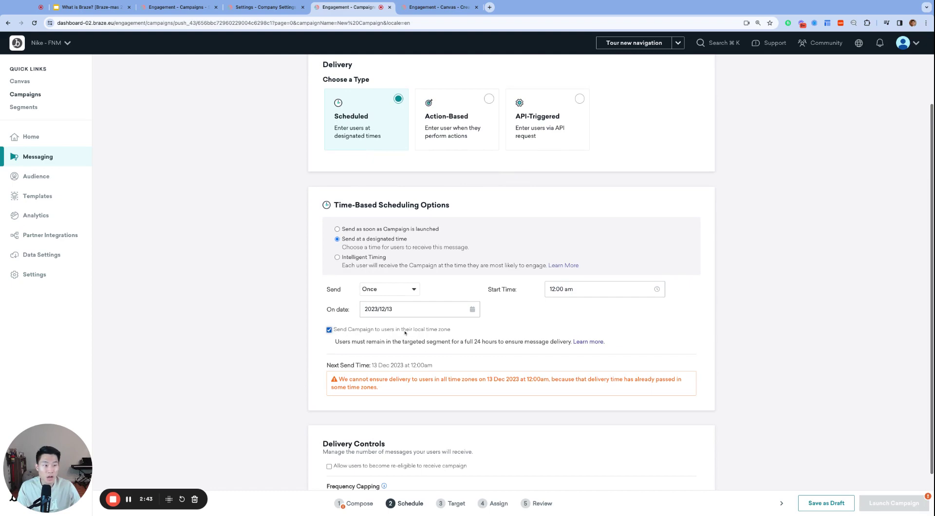
{"action": "scroll", "coordinate": [405, 333], "scroll_direction": "up", "scroll_amount": 5, "text": "ctrl"}
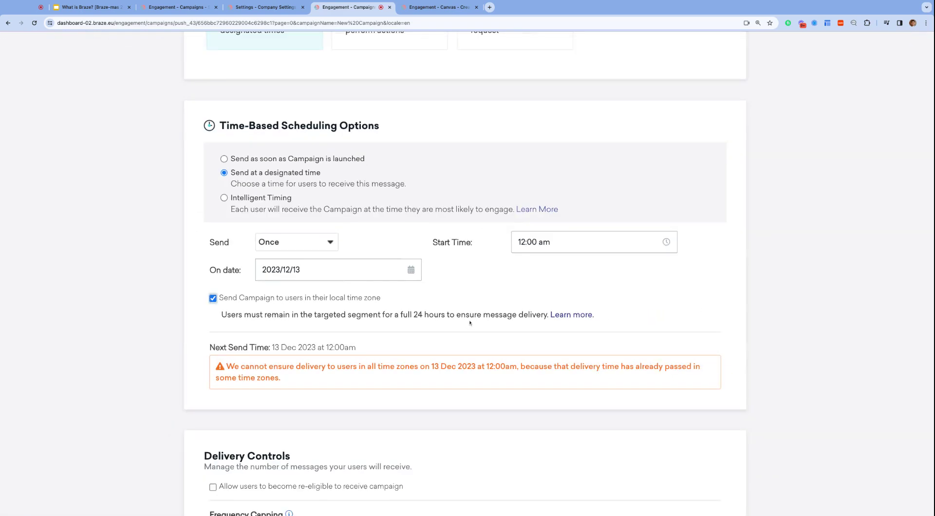
{"action": "left_click", "coordinate": [346, 298]}
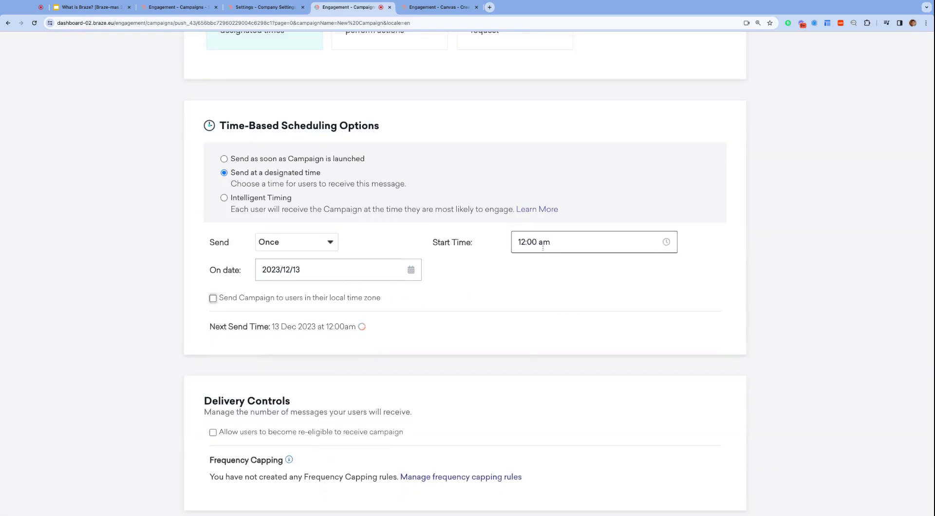
{"action": "scroll", "coordinate": [549, 263], "scroll_direction": "down", "scroll_amount": 5, "text": "ctrl"}
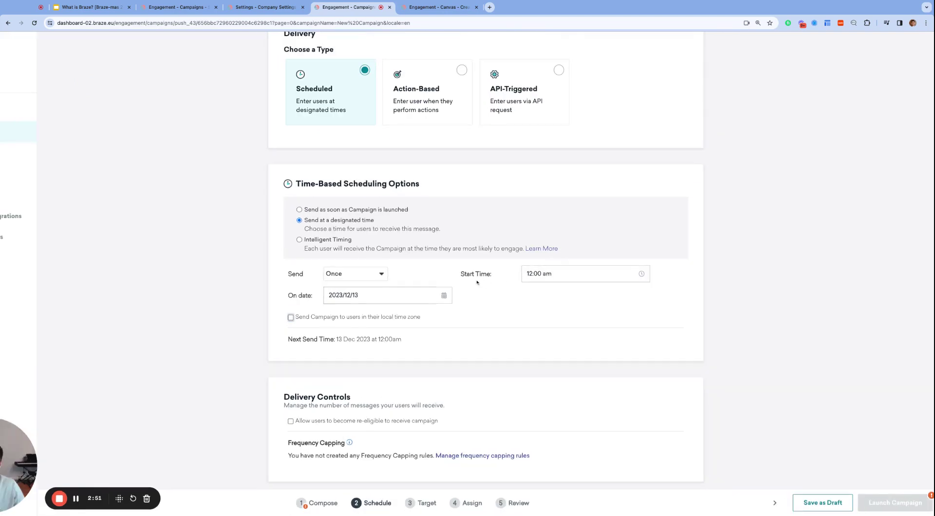
{"action": "scroll", "coordinate": [252, 178], "scroll_direction": "down", "scroll_amount": 3, "text": "ctrl"}
{"action": "mouse_move", "coordinate": [34, 275]}
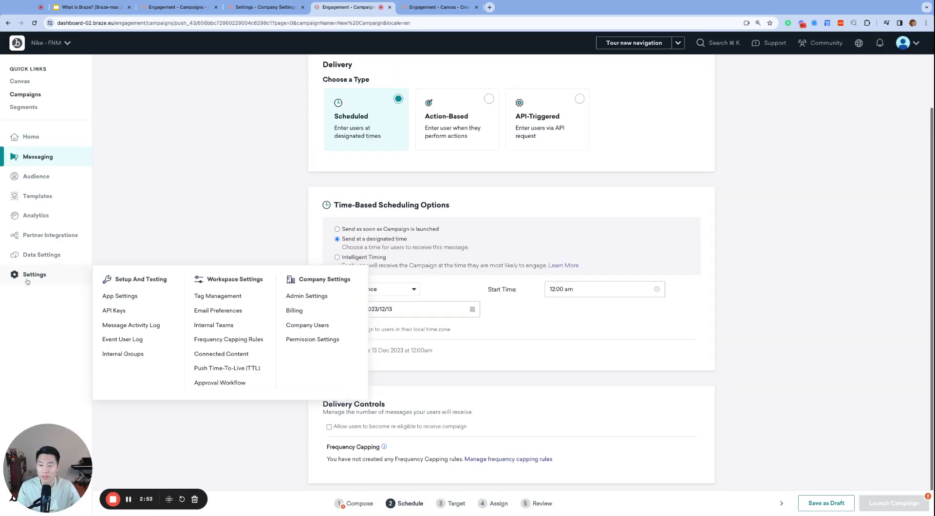
{"action": "left_click", "coordinate": [322, 297]}
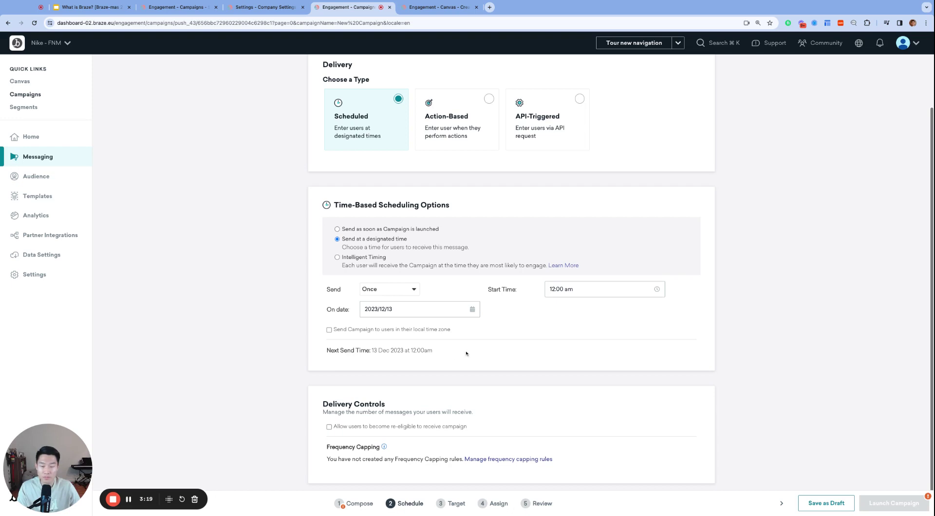
- Enable sending in users' local time zones and highlight the 24-hour segment requirement note
{"action": "left_click", "coordinate": [349, 329]}
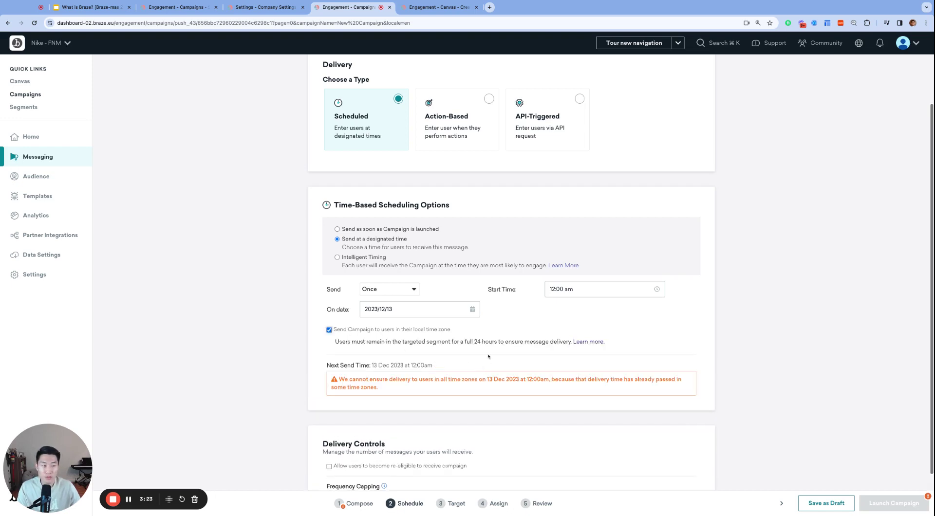
{"action": "scroll", "coordinate": [484, 371], "scroll_direction": "up", "scroll_amount": 1}
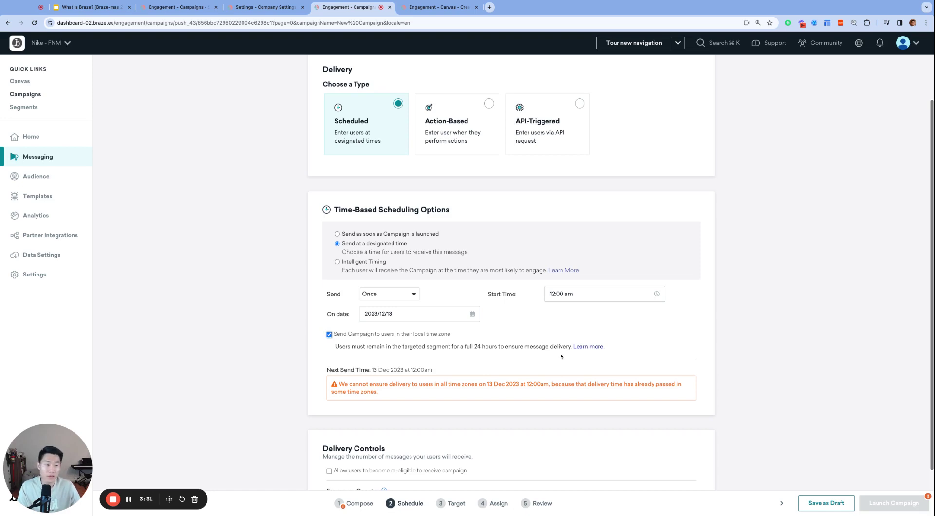
{"action": "scroll", "coordinate": [560, 358], "scroll_direction": "down", "scroll_amount": 1}
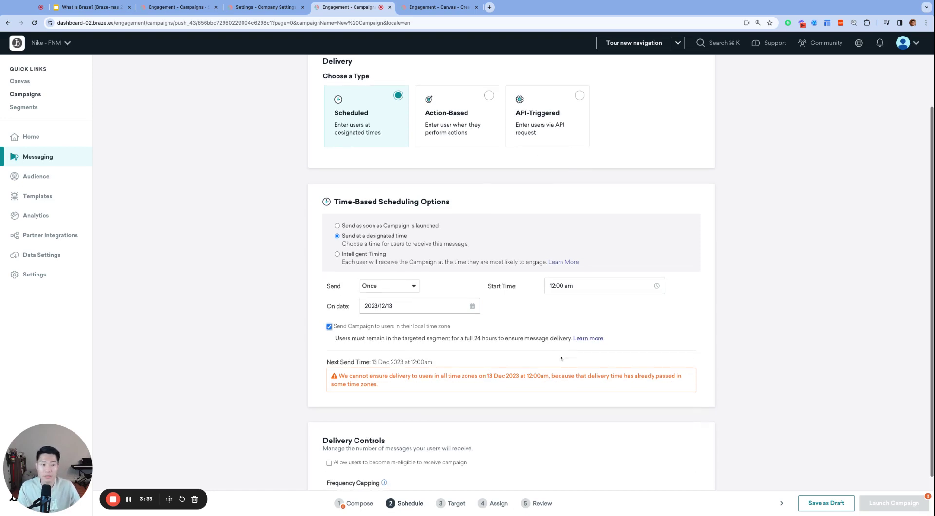
{"action": "scroll", "coordinate": [521, 351], "scroll_direction": "down", "scroll_amount": 1}
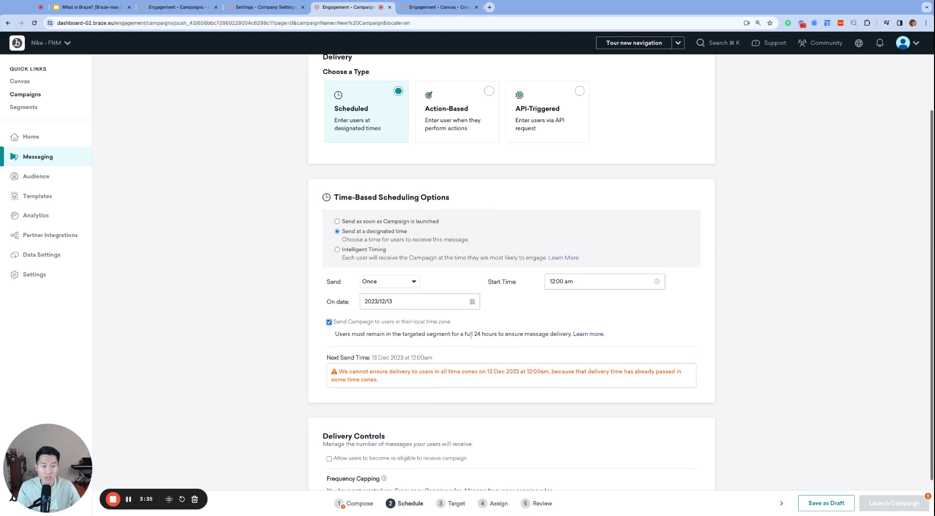
{"action": "left_click_drag", "start_coordinate": [336, 334], "coordinate": [525, 335]}
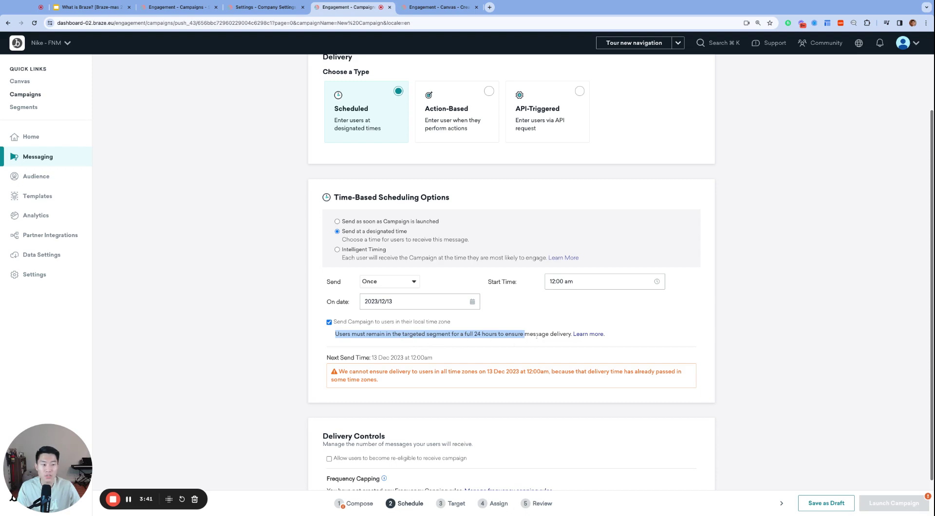
{"action": "left_click", "coordinate": [646, 331]}
{"action": "scroll", "coordinate": [646, 331], "scroll_direction": "down", "scroll_amount": 2}
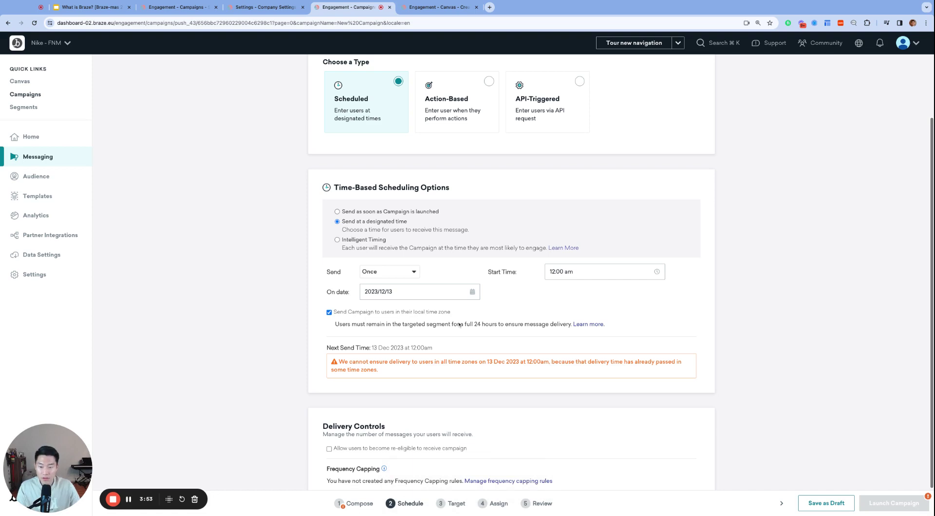
- Turn off local time zone delivery and send Daily, recurring every 30 days
{"action": "left_click", "coordinate": [381, 313]}
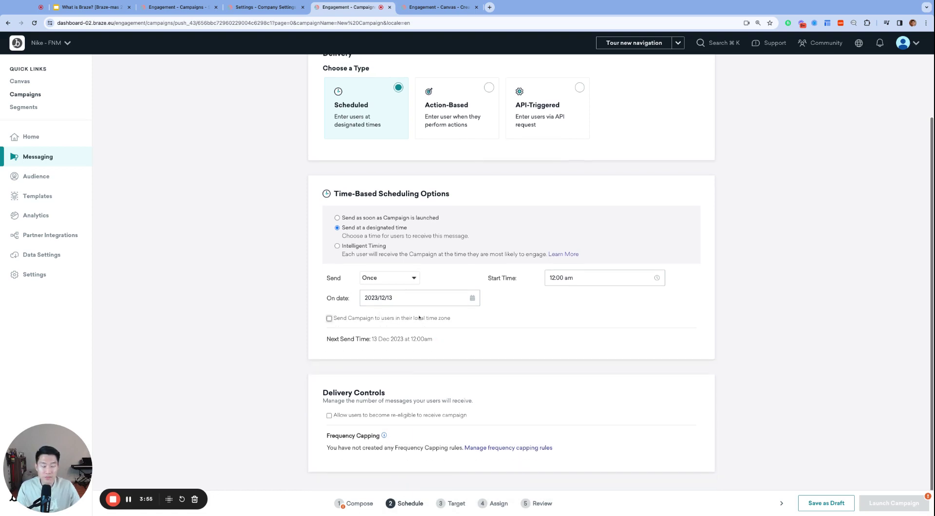
{"action": "left_click", "coordinate": [411, 281]}
{"action": "left_click", "coordinate": [441, 290]}
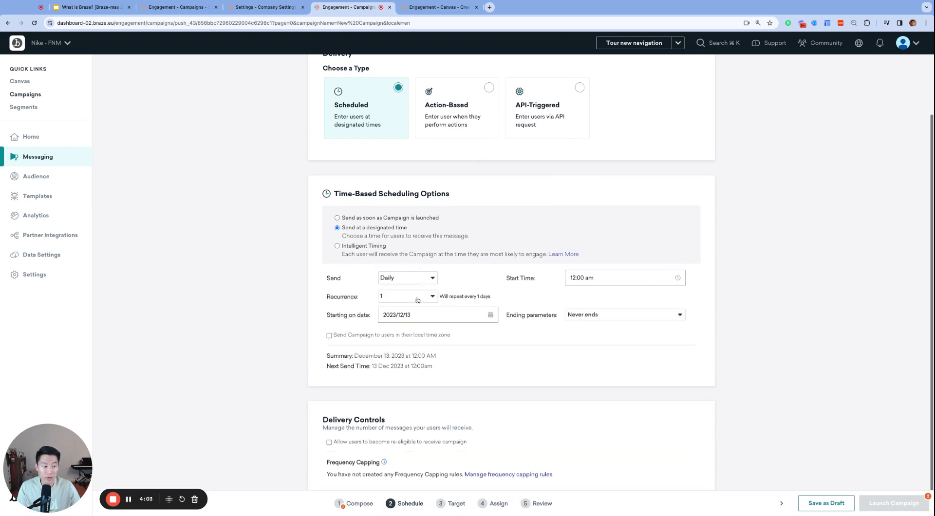
{"action": "left_click", "coordinate": [418, 298]}
{"action": "type", "text": "30"}
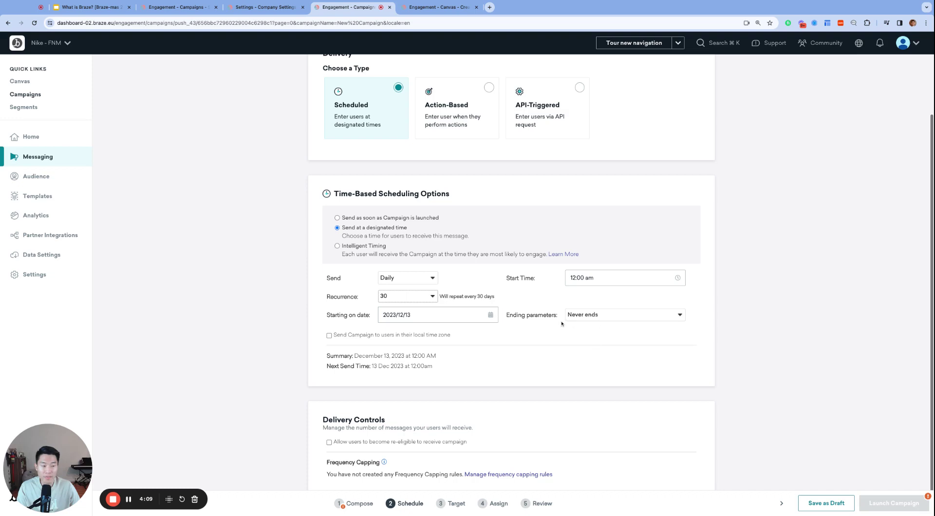
- End the recurring sends after 10 occurrences
{"action": "left_click", "coordinate": [627, 319]}
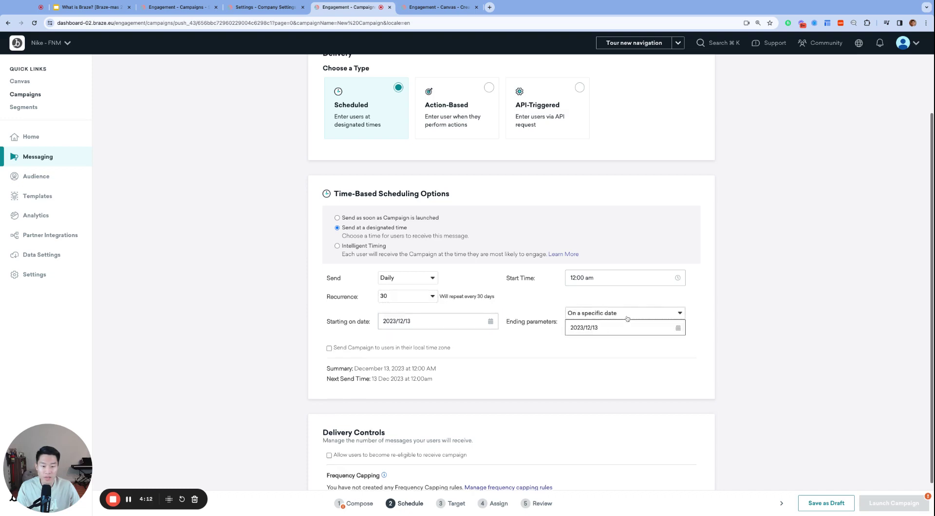
{"action": "left_click", "coordinate": [653, 317]}
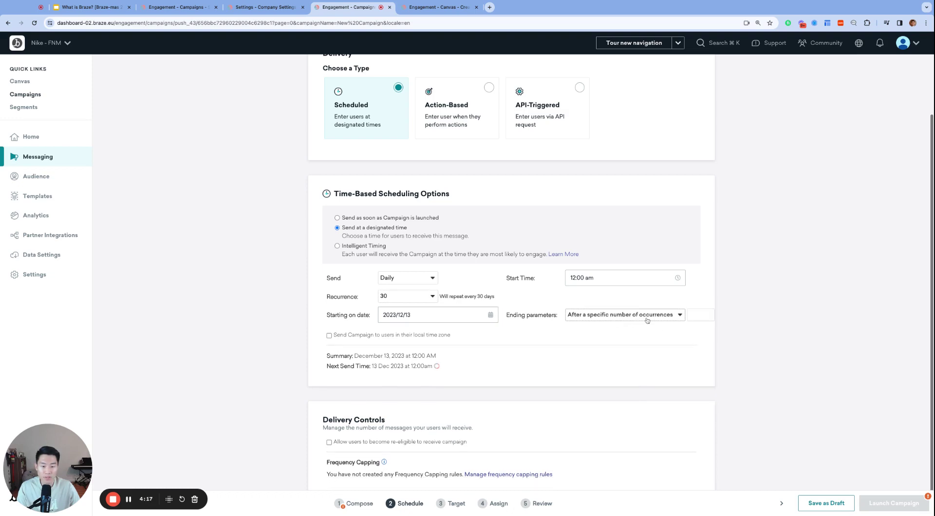
{"action": "left_click", "coordinate": [696, 316]}
{"action": "type", "text": "10"}
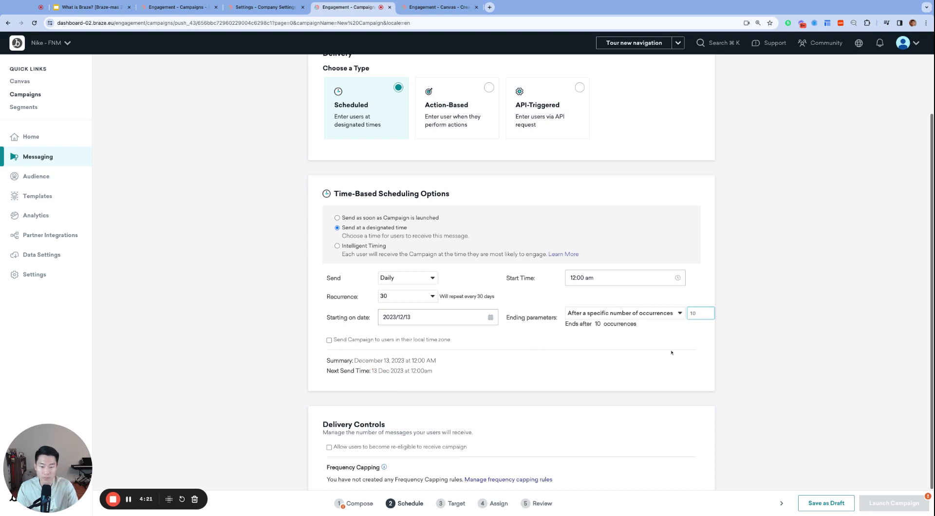
- Set Weekly sends on Sun, Mon and Fri, then change the frequency to Monthly
{"action": "left_click", "coordinate": [422, 284]}
{"action": "key", "text": "Down"}
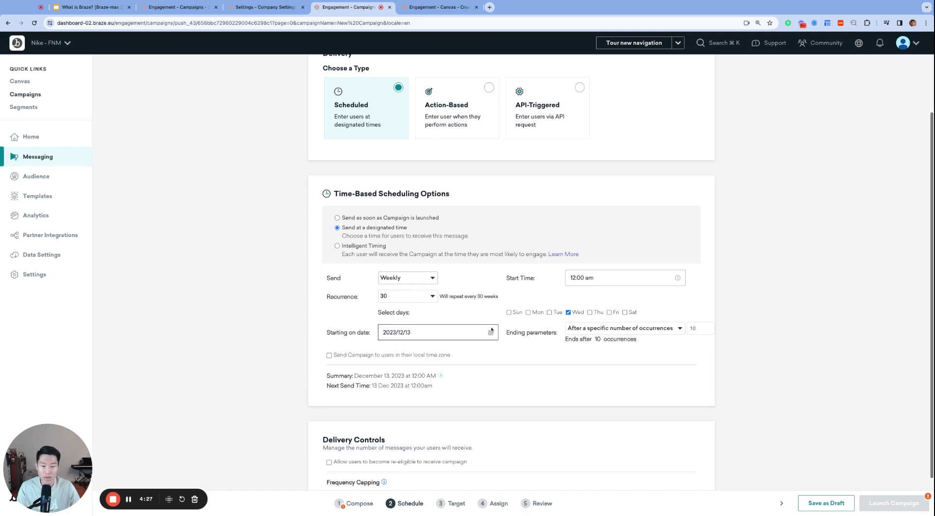
{"action": "left_click", "coordinate": [508, 313]}
{"action": "left_click", "coordinate": [528, 313]}
{"action": "left_click", "coordinate": [609, 312]}
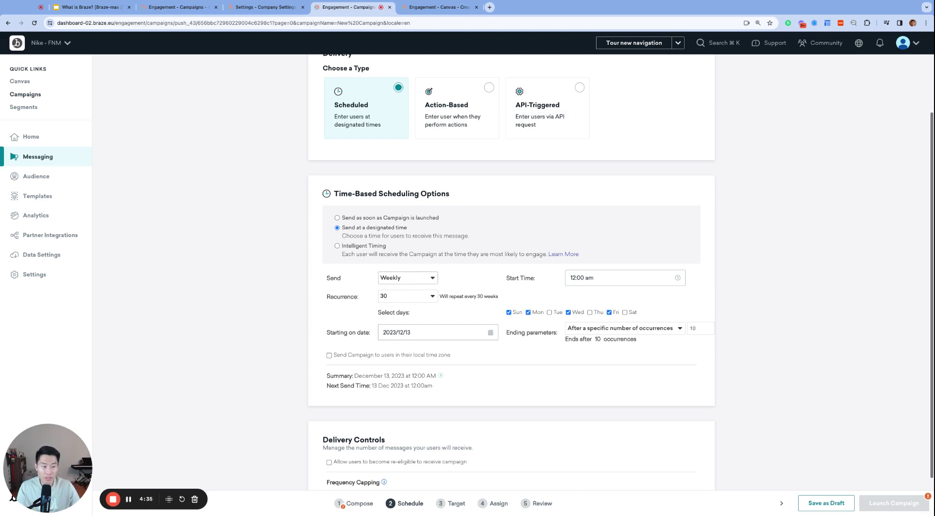
{"action": "left_click", "coordinate": [423, 281]}
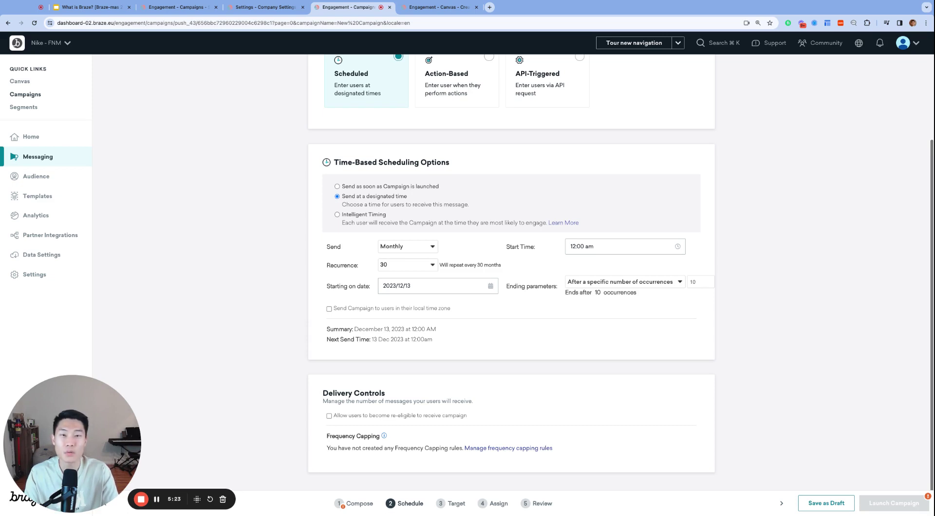
{"action": "key", "text": "alt+shift+p"}
{"action": "key", "text": "alt+shift+p"}
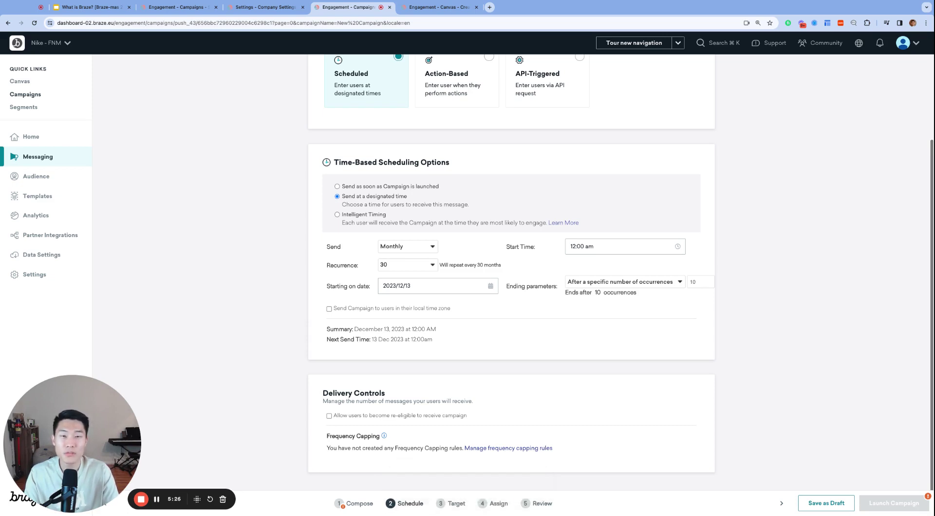